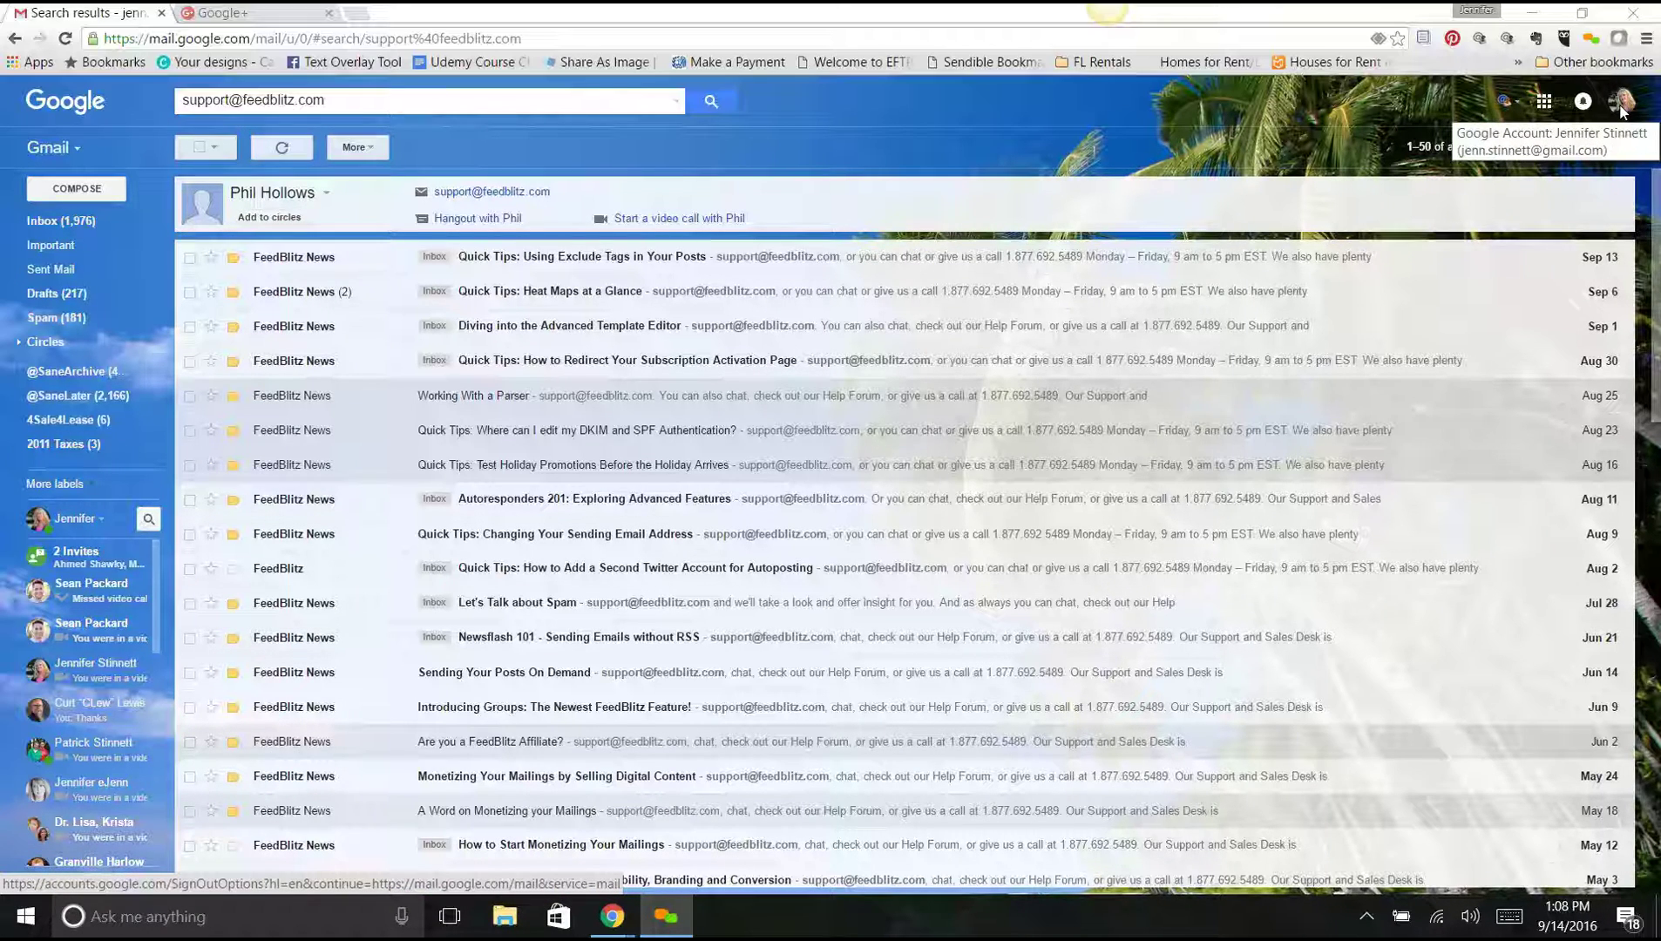
# - Show the account panel from the Google+ profile avatar
pyautogui.click(1622, 107)
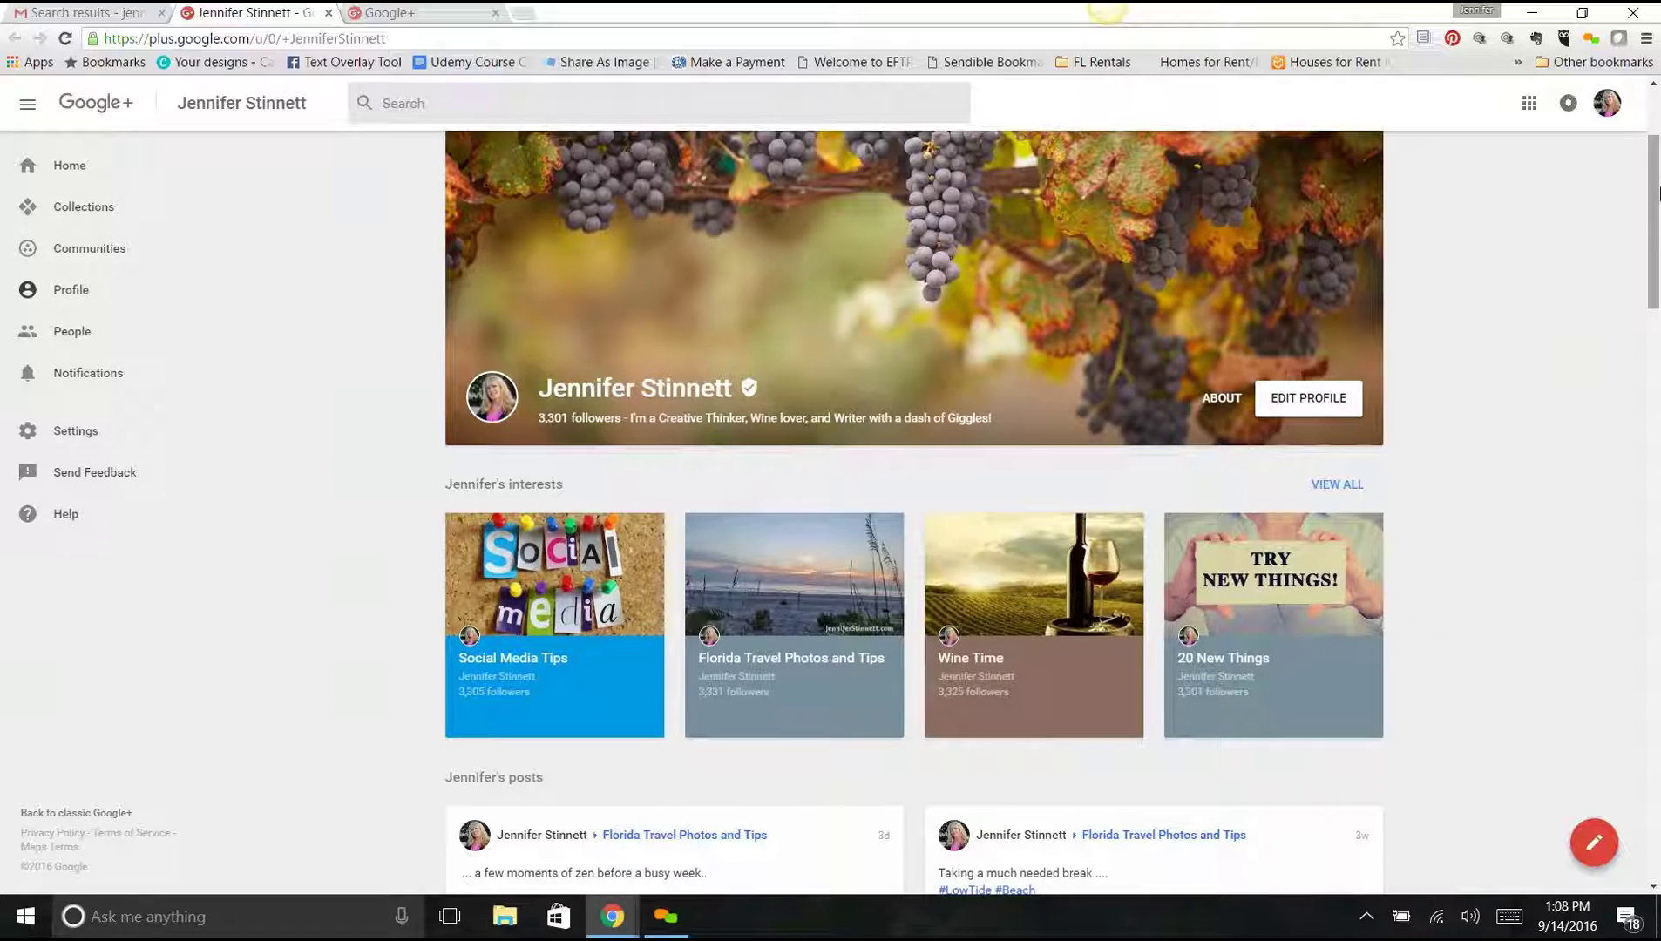
pyautogui.moveTo(1653, 231)
pyautogui.mouseDown()
pyautogui.moveTo(1646, 574)
pyautogui.moveTo(1653, 143)
pyautogui.mouseUp()
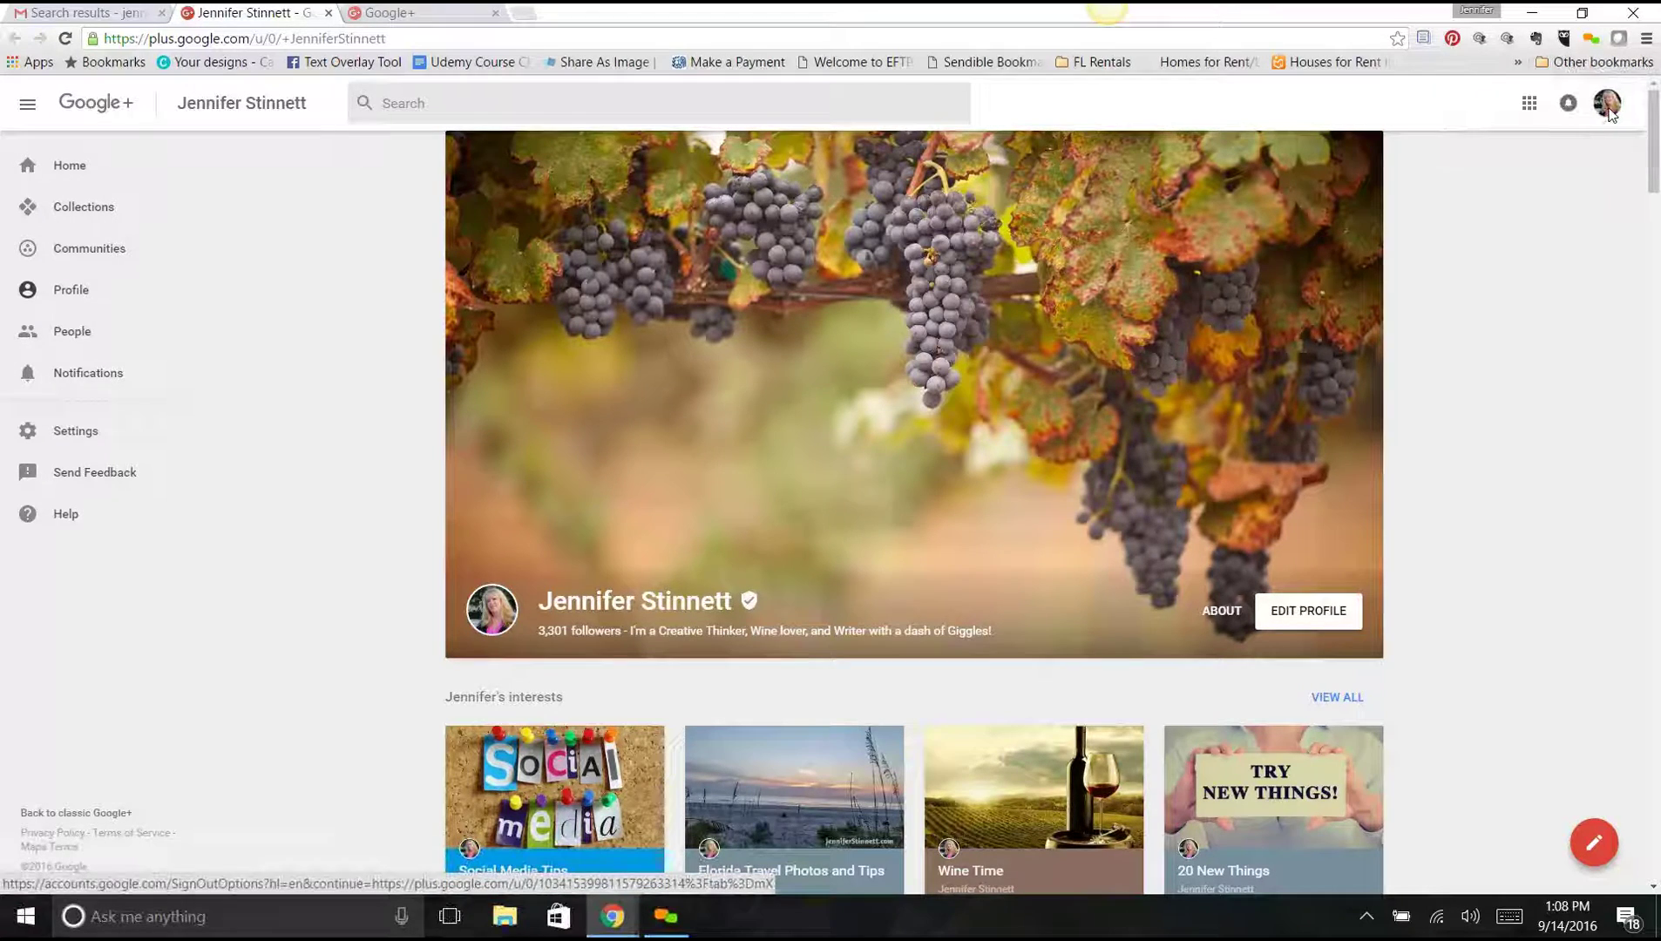
# - Go to 'All your Google+ pages' from the account panel
pyautogui.click(1608, 104)
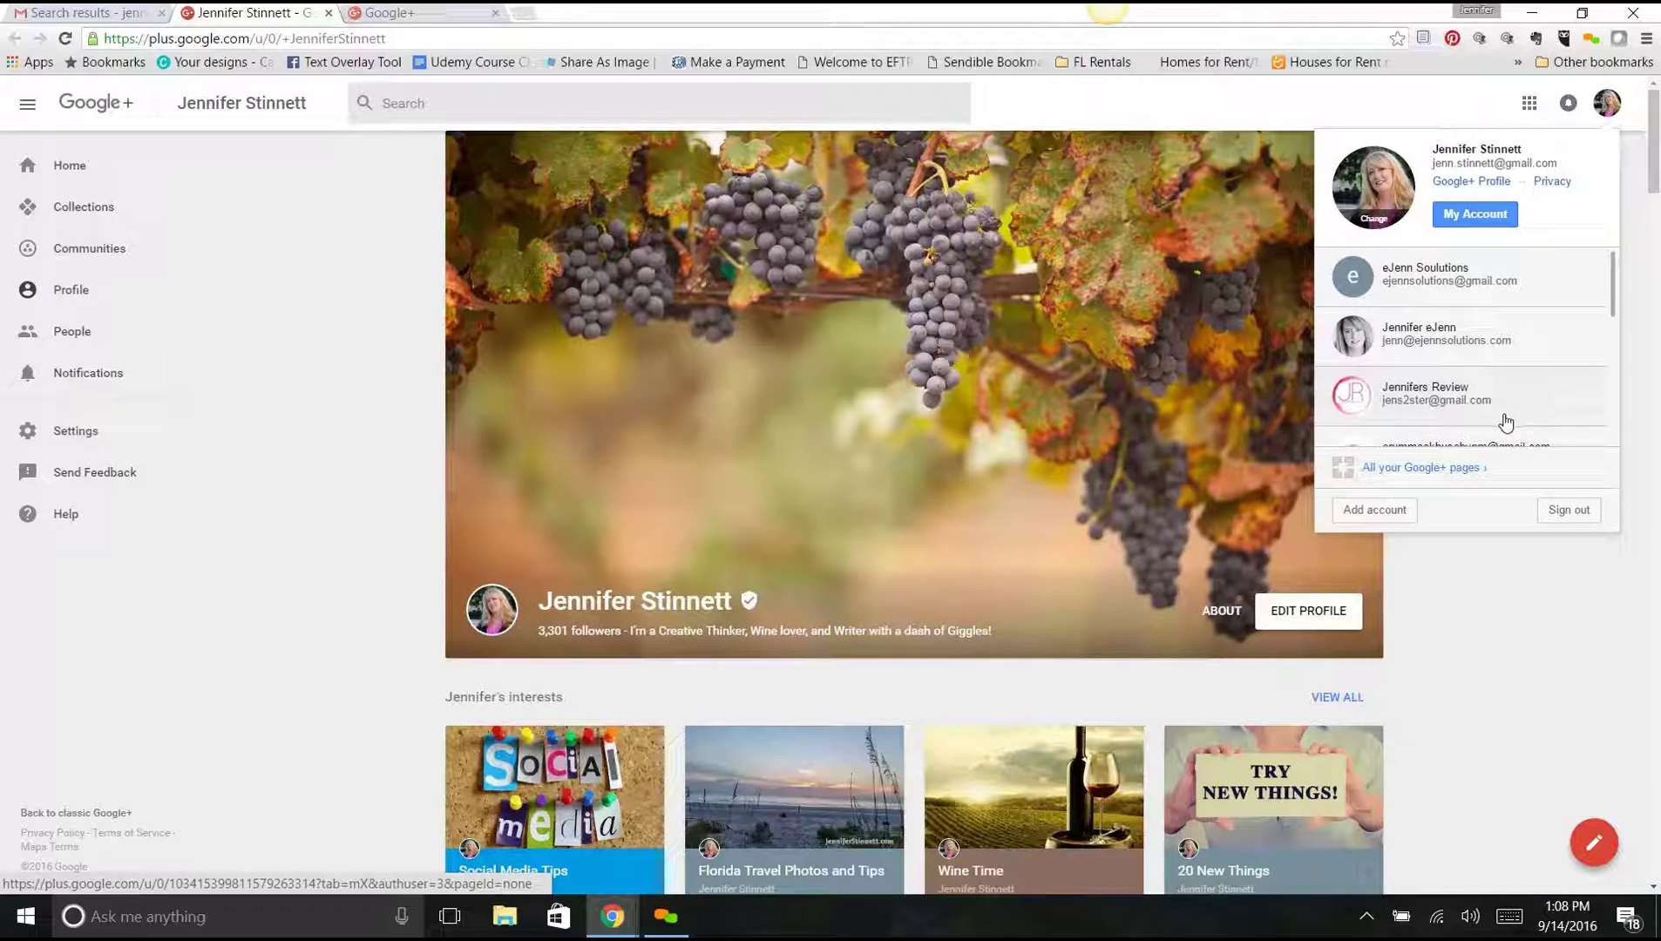
pyautogui.click(1409, 474)
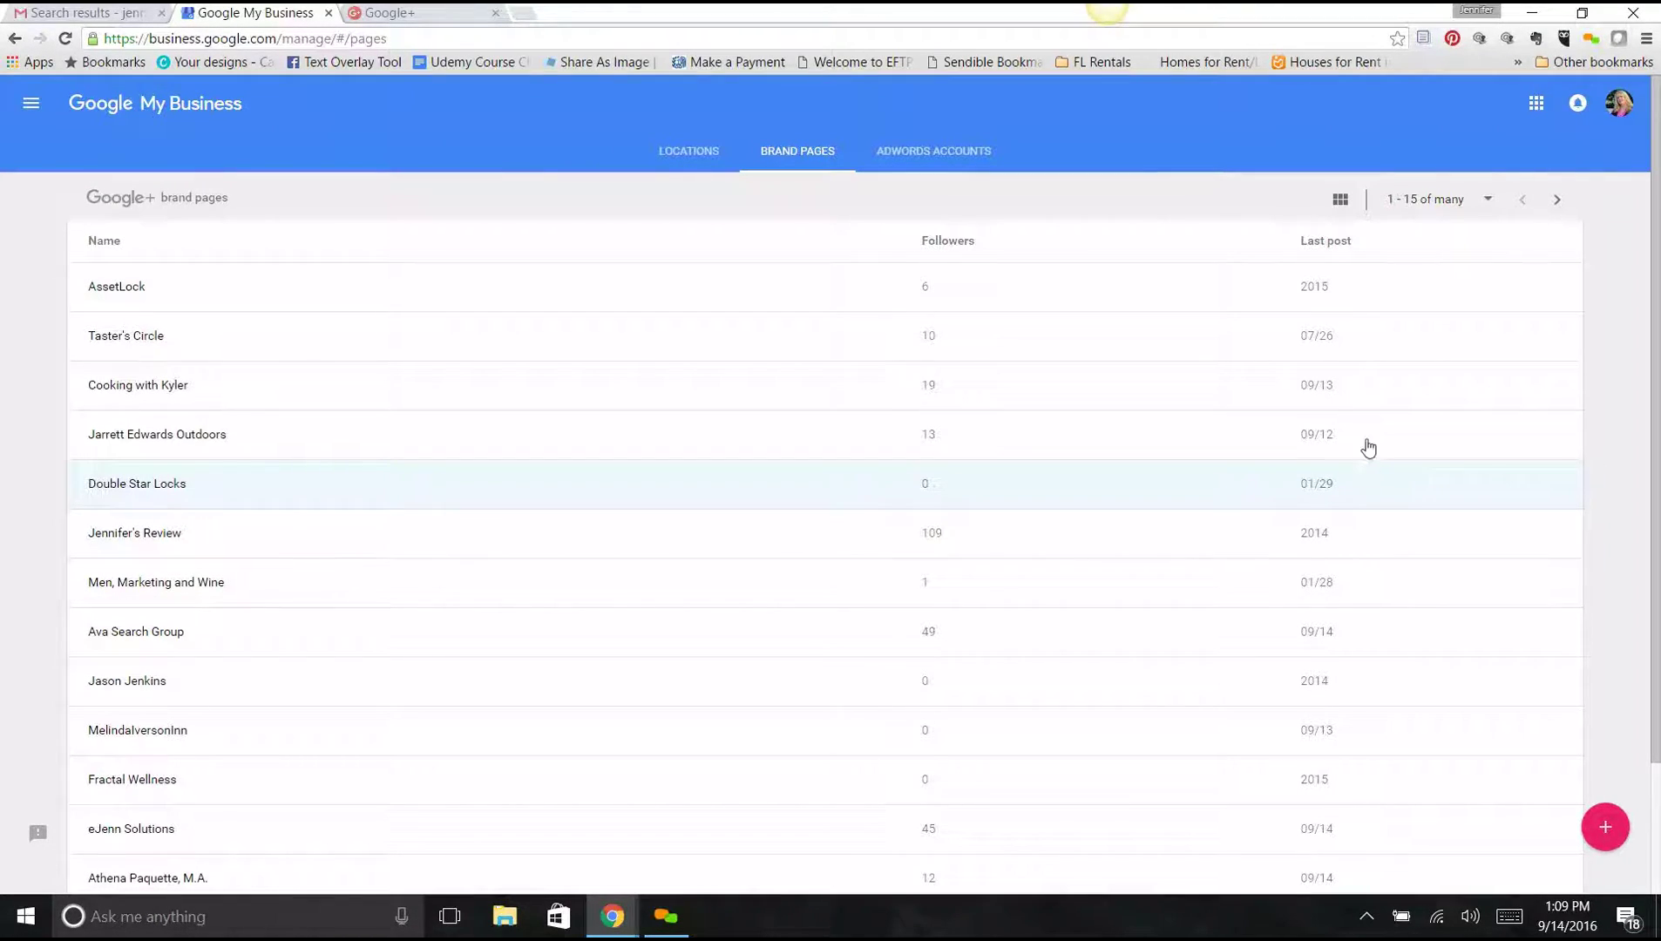
# - Choose the Fractal Wellness row to load its dashboard
pyautogui.click(223, 780)
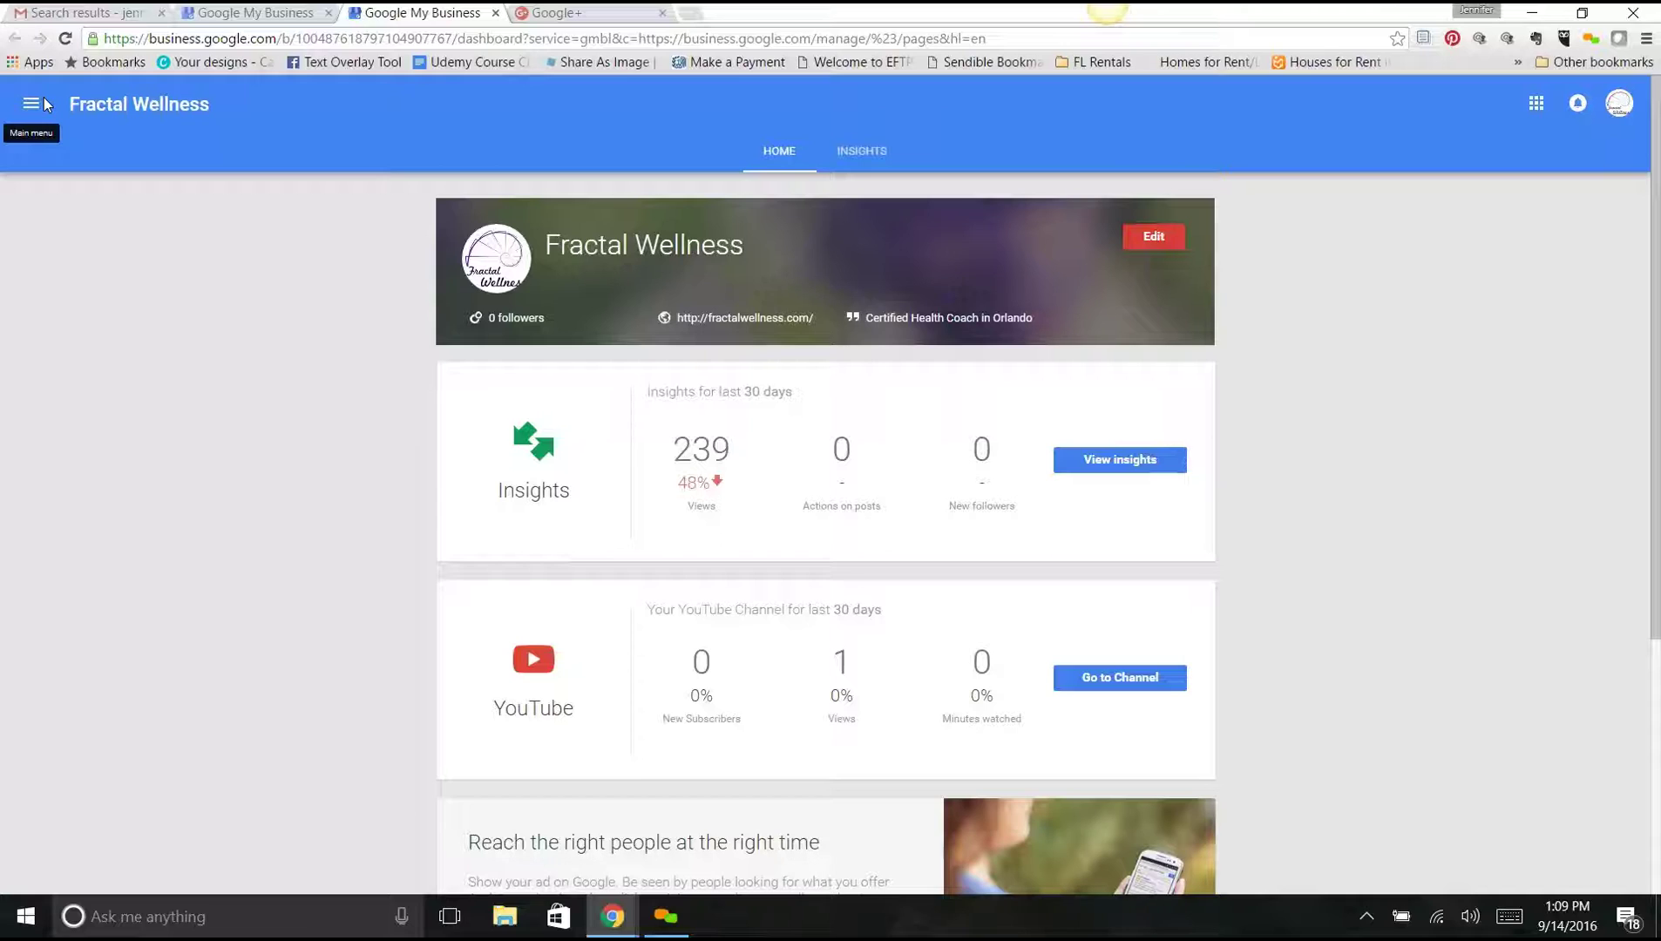
# - Reach Manage users for Fractal Wellness via the main navigation
pyautogui.click(34, 104)
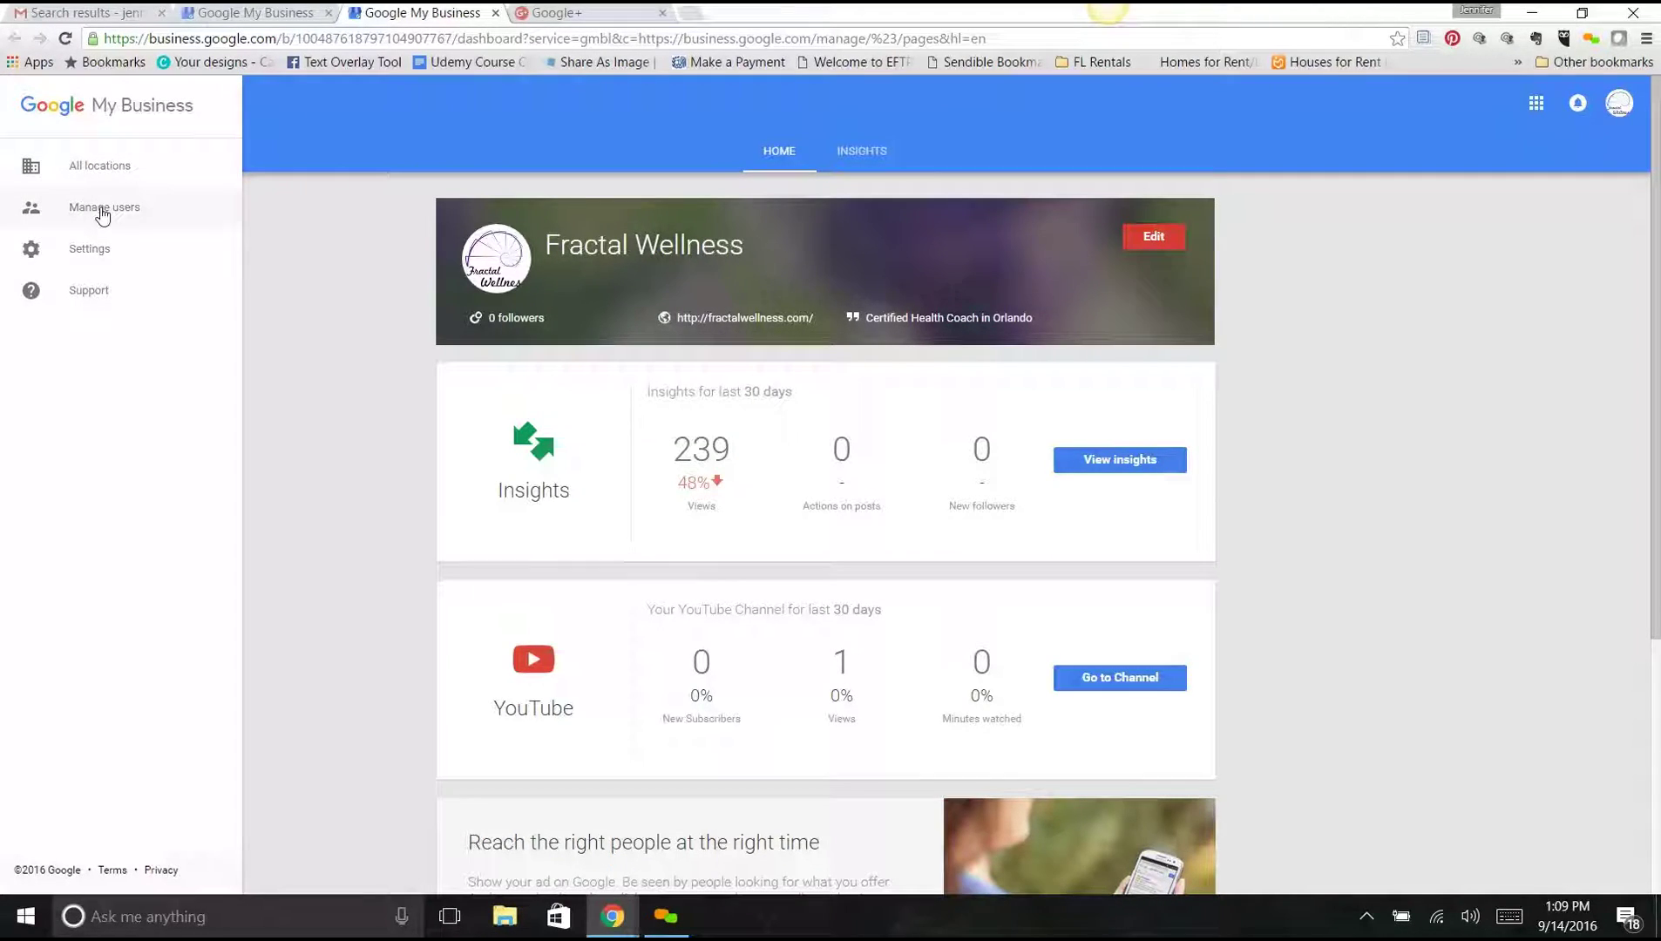
pyautogui.click(211, 216)
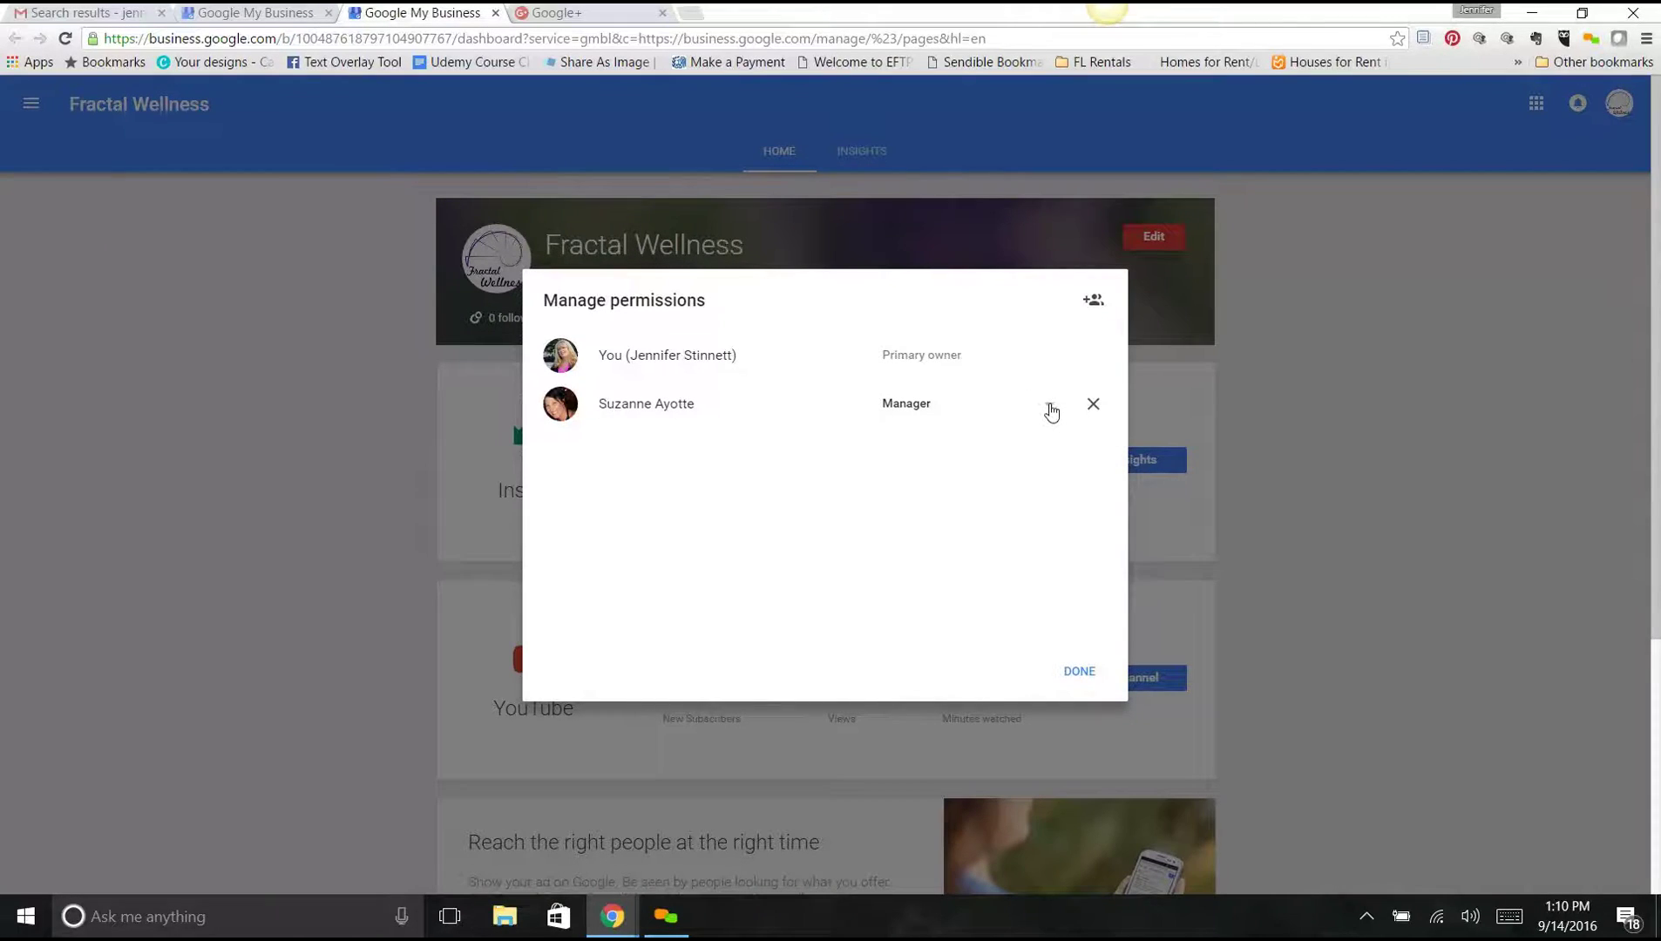
pyautogui.click(1051, 411)
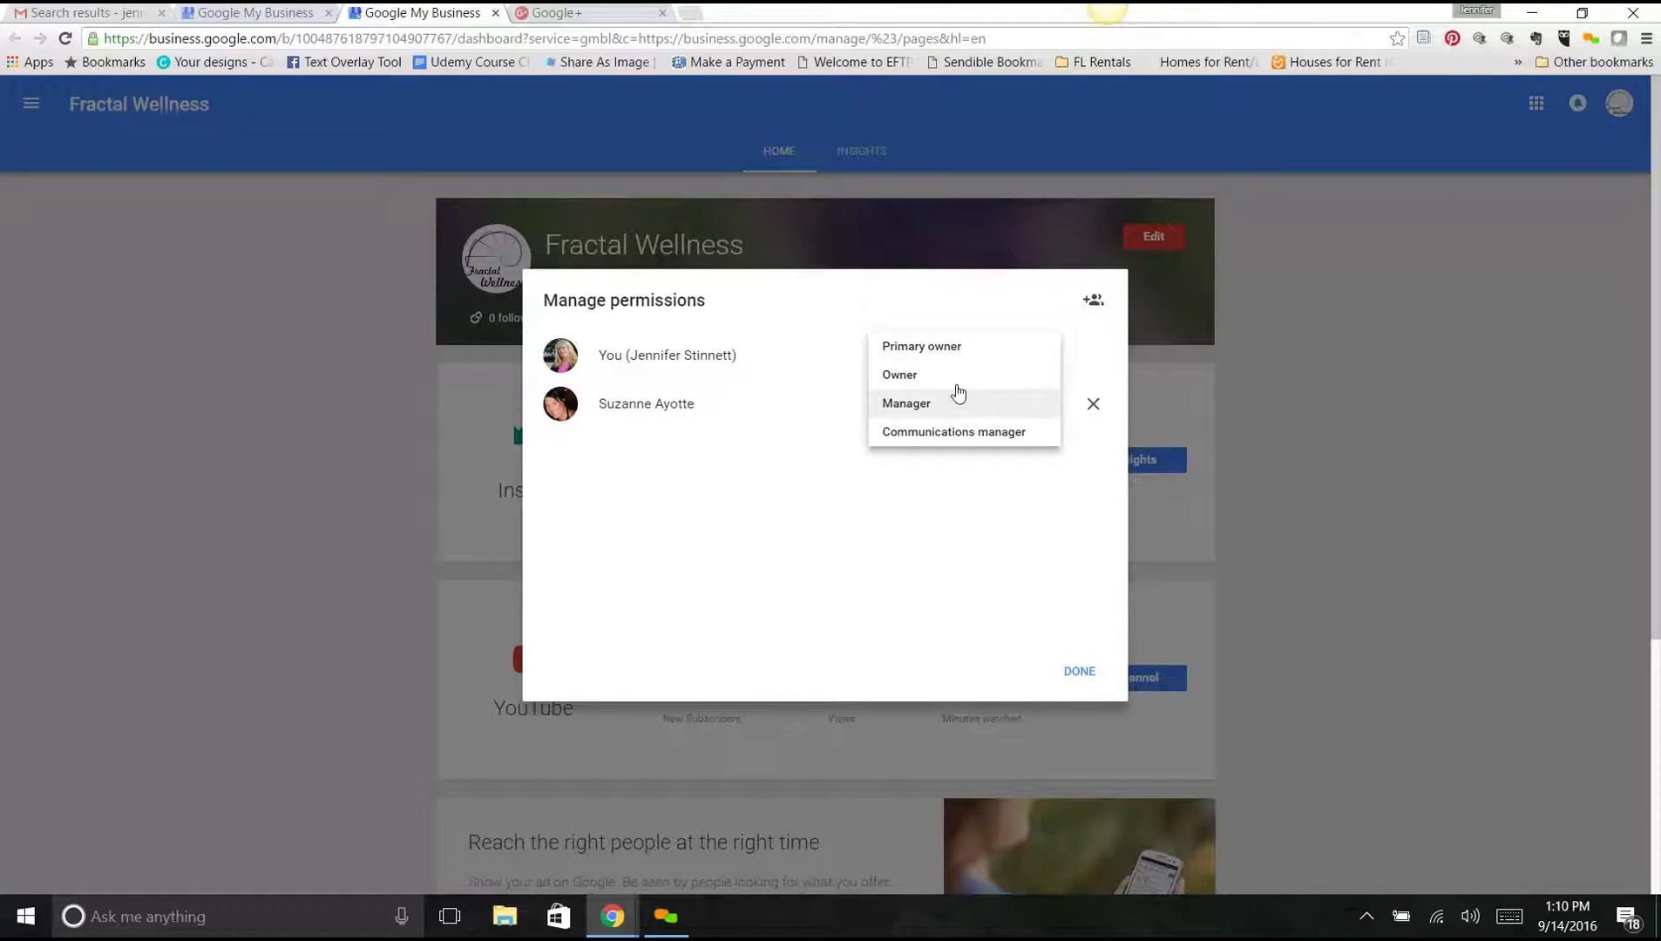
pyautogui.click(830, 519)
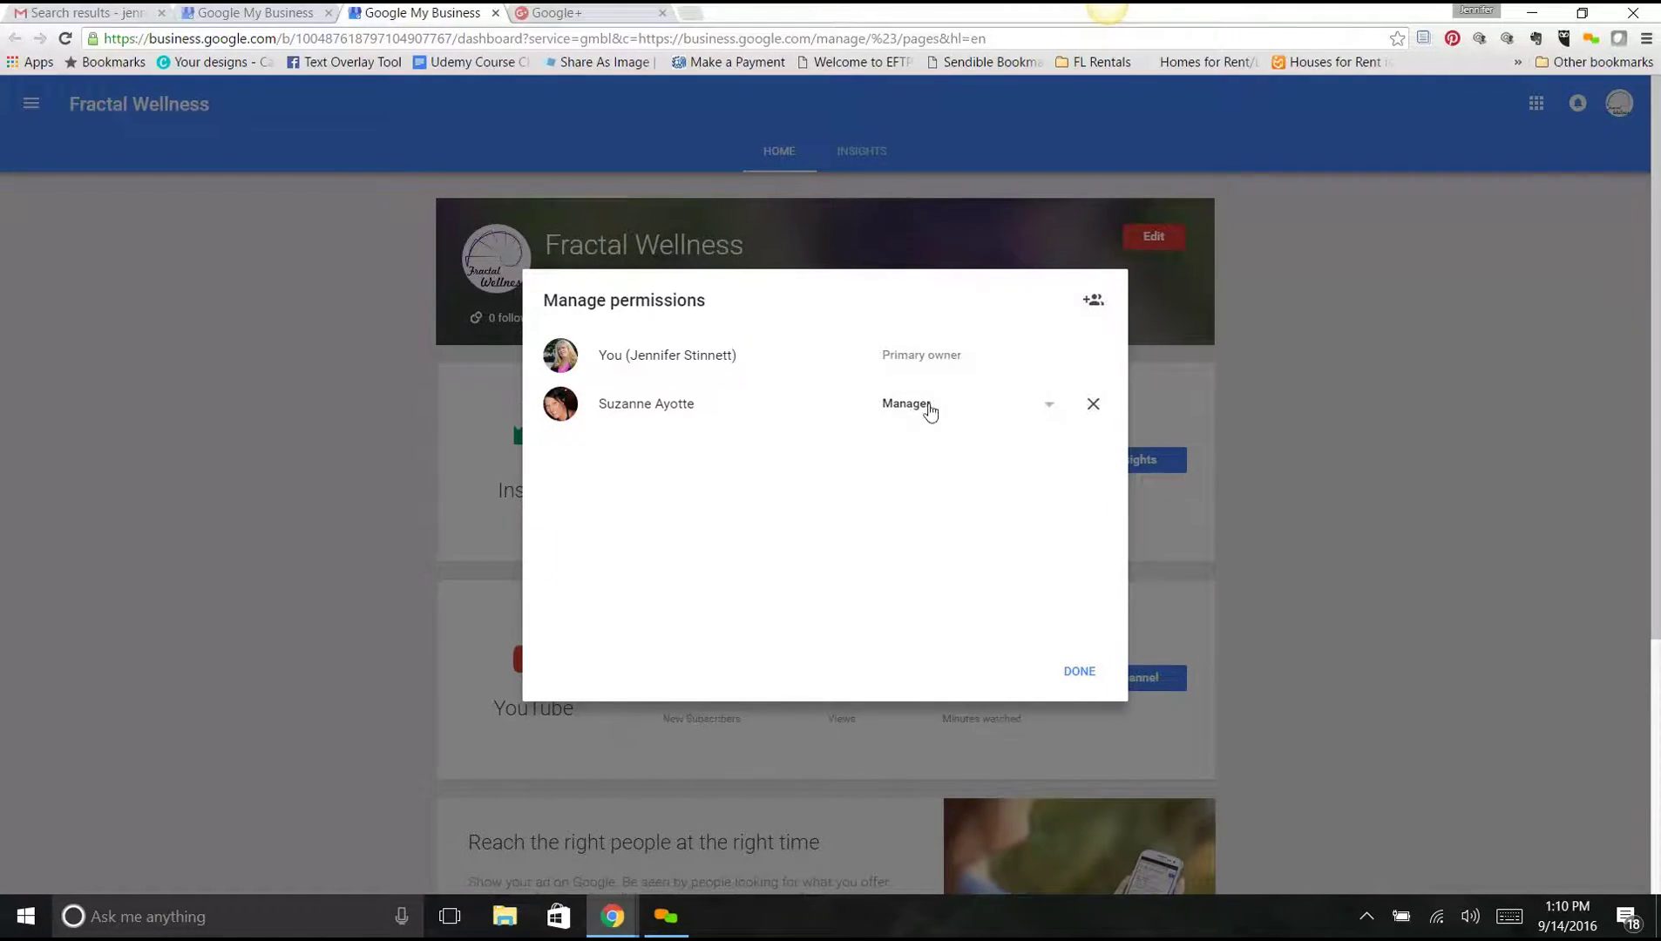
pyautogui.click(1051, 409)
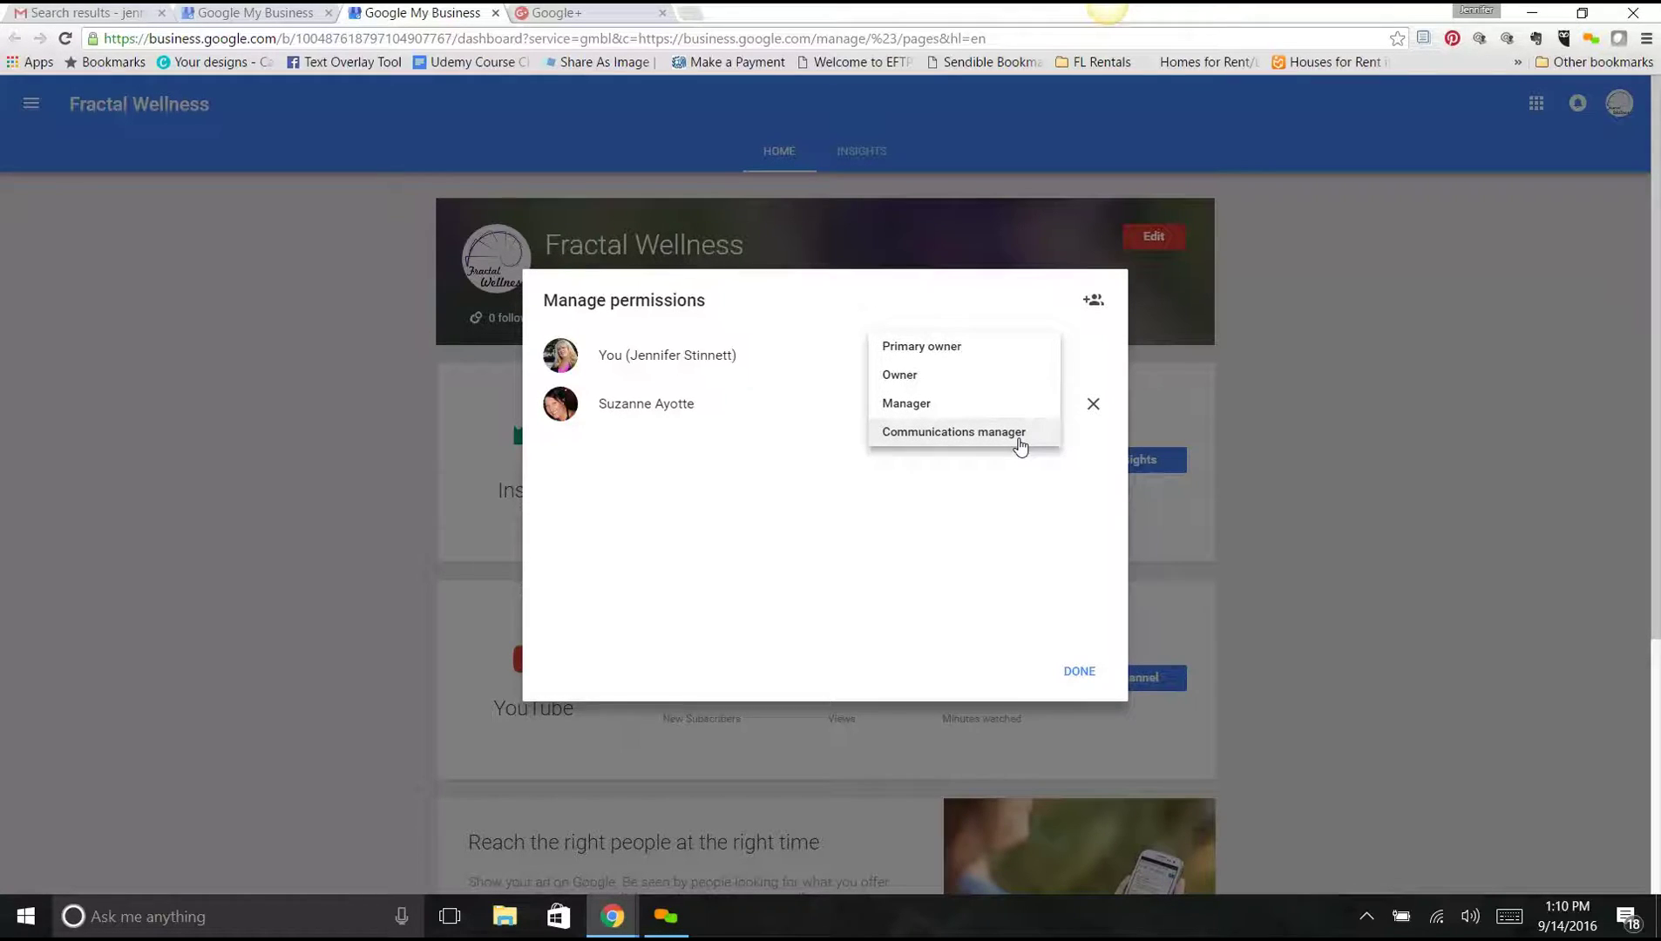
pyautogui.click(973, 346)
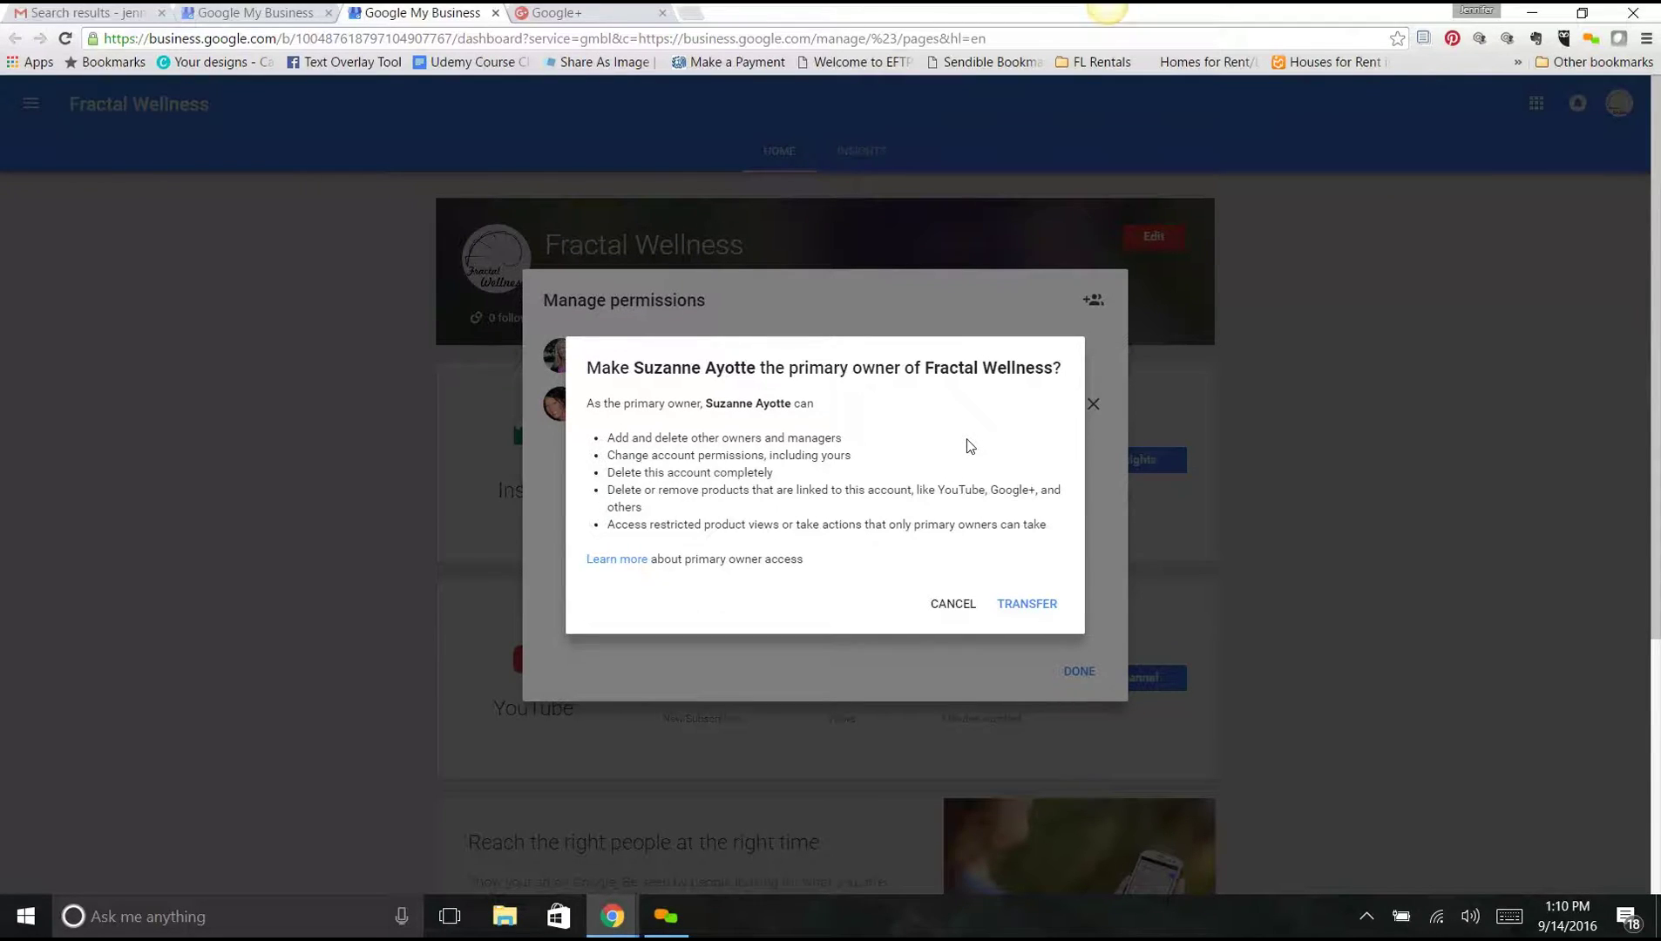
# - Confirm the ownership transfer and set your own role to Manager
pyautogui.click(1027, 604)
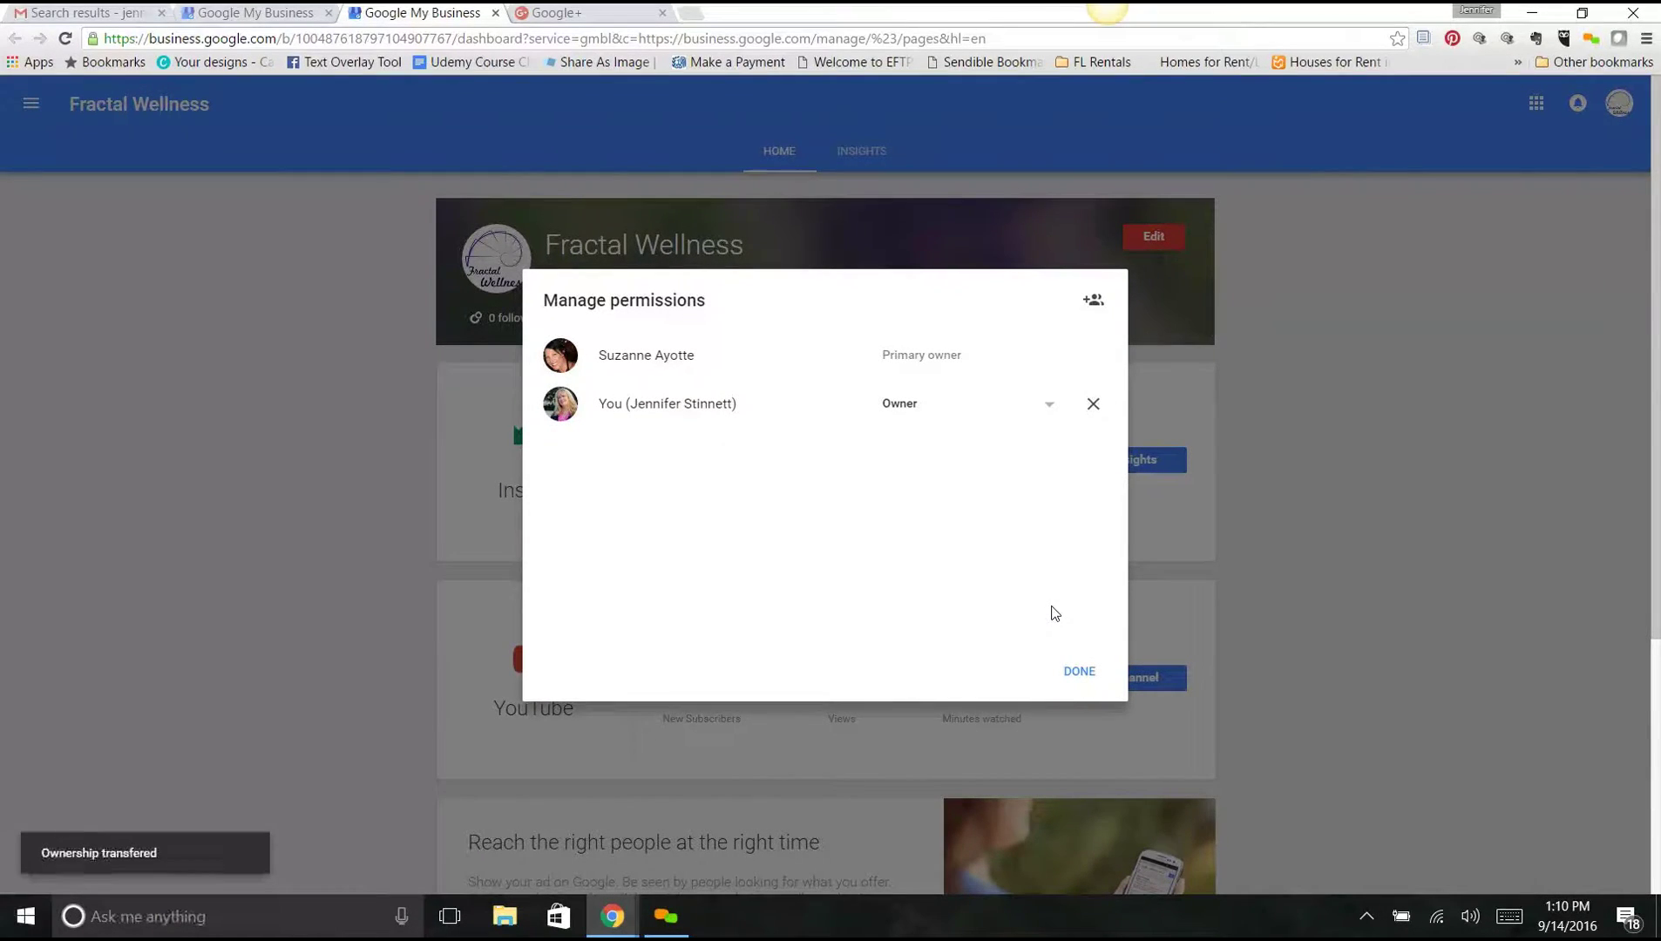
pyautogui.click(1050, 406)
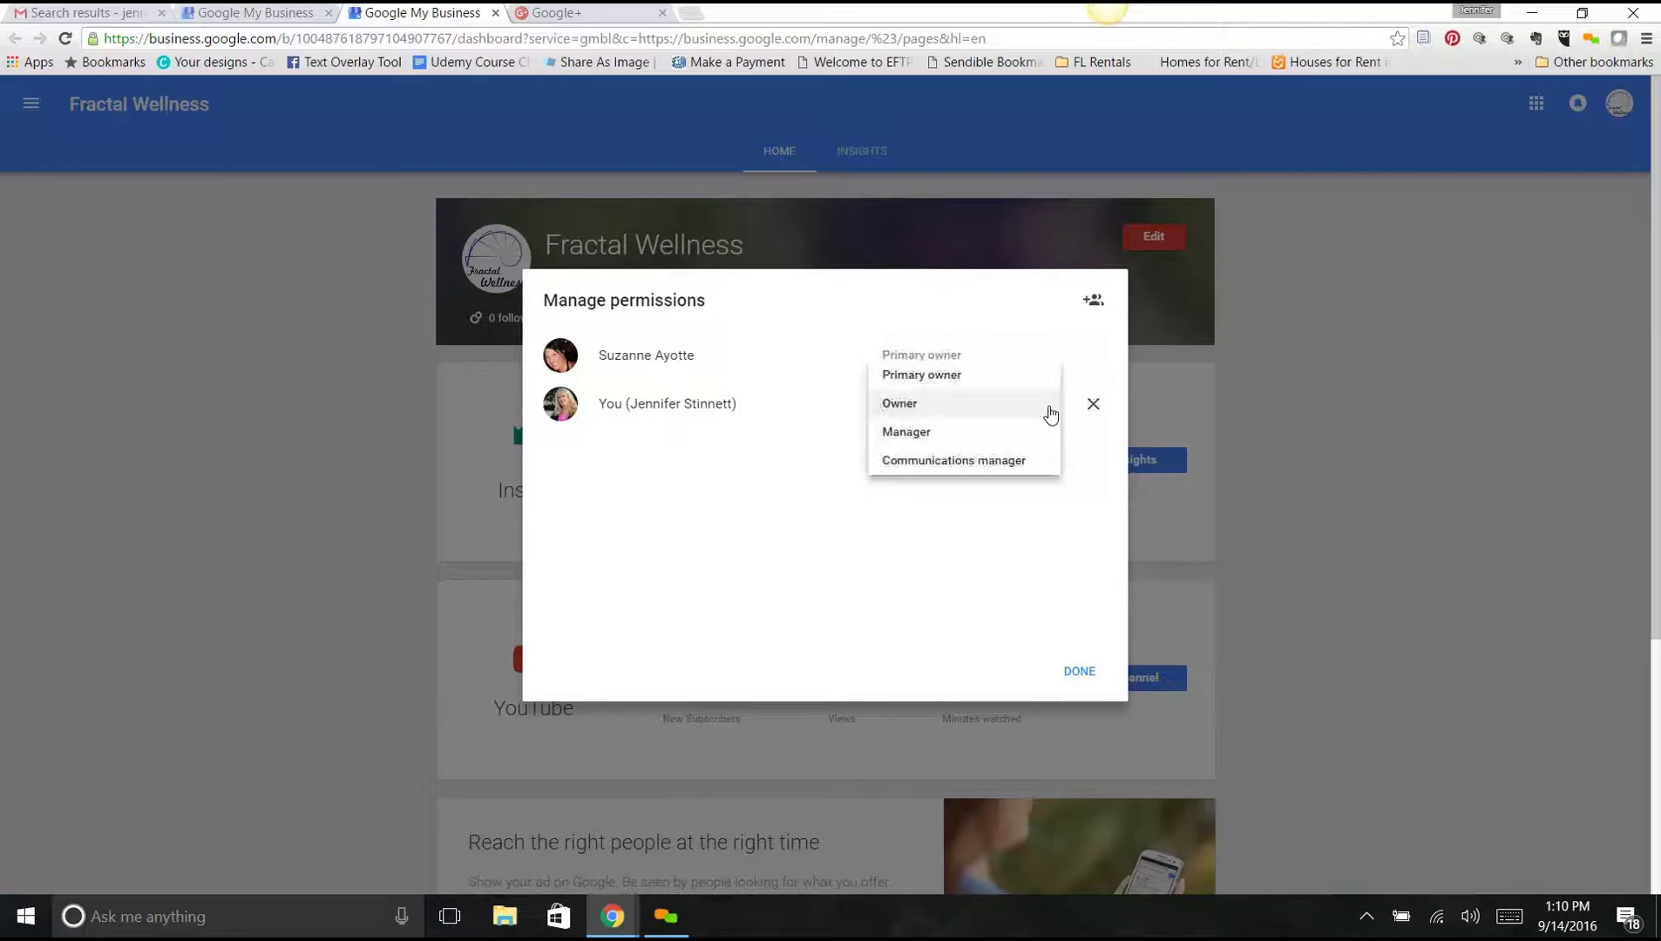
pyautogui.click(907, 432)
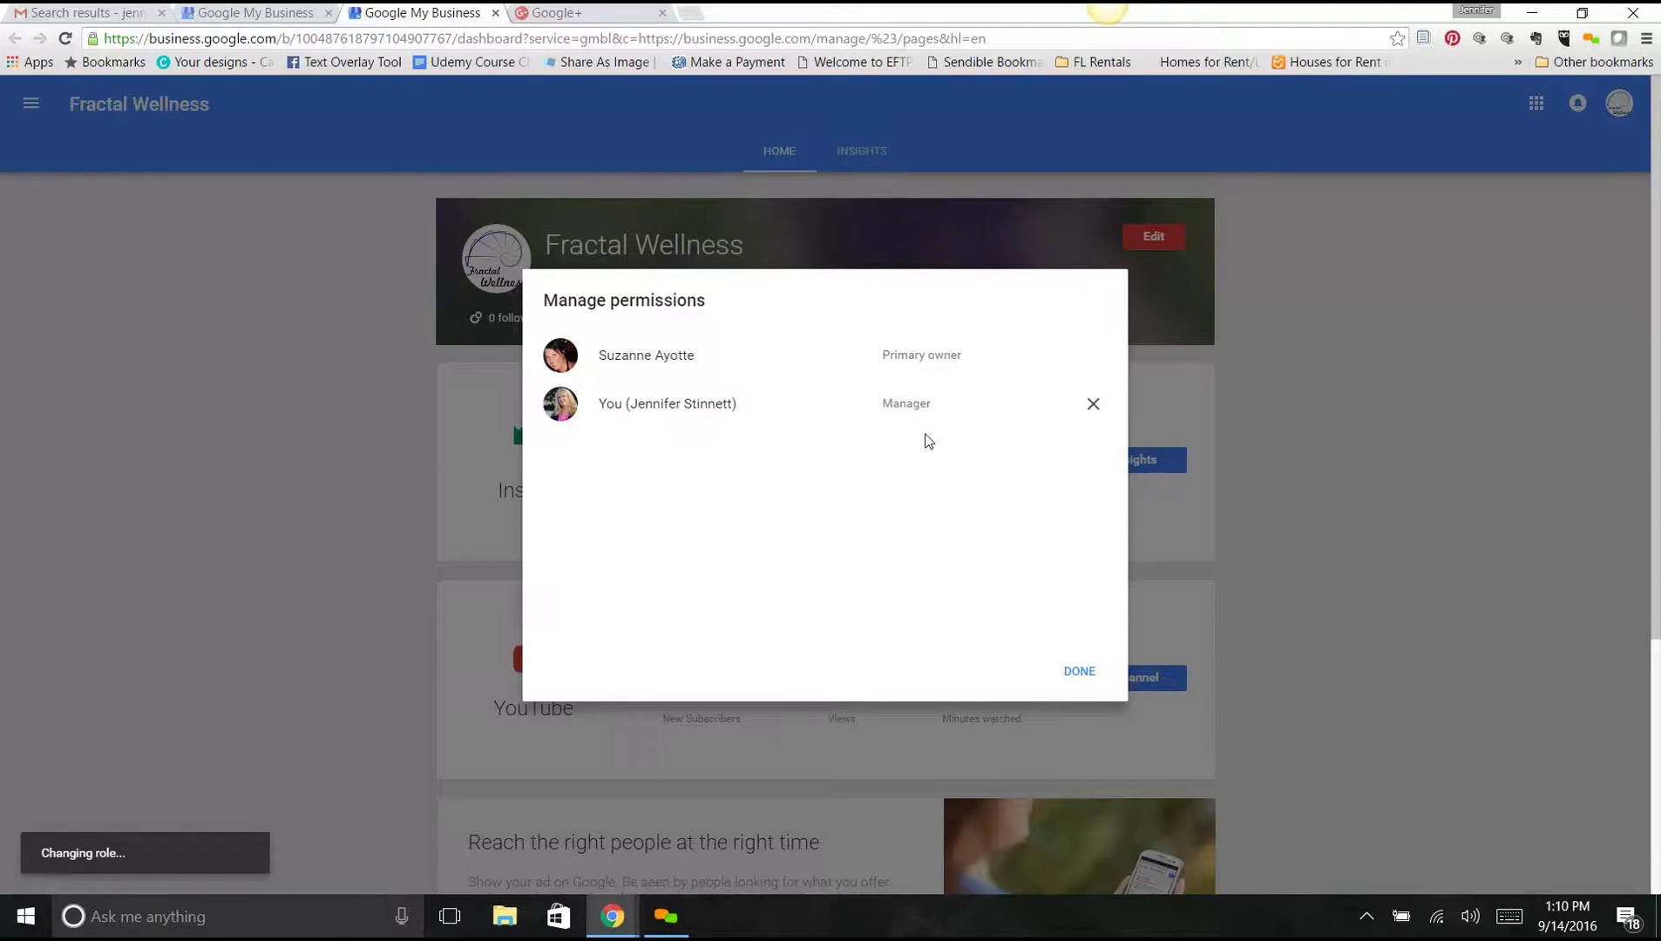